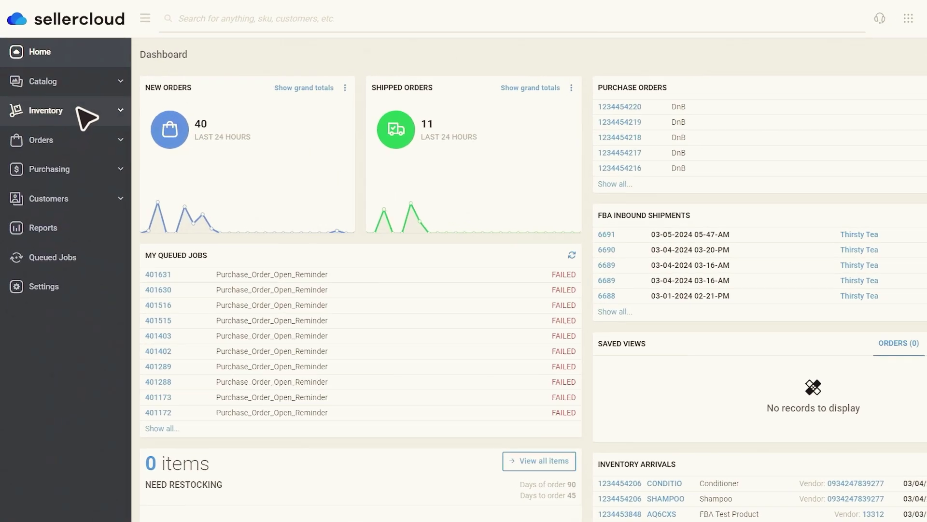
Step: Open the TPLINK item's product page from the Manage Inventory list
{"action": "left_click", "coordinate": [40, 98]}
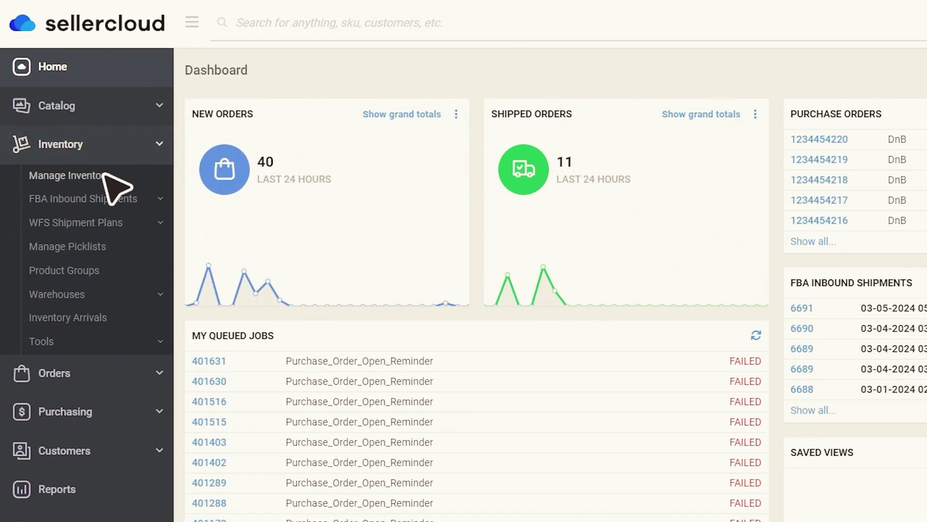
{"action": "left_click", "coordinate": [70, 176]}
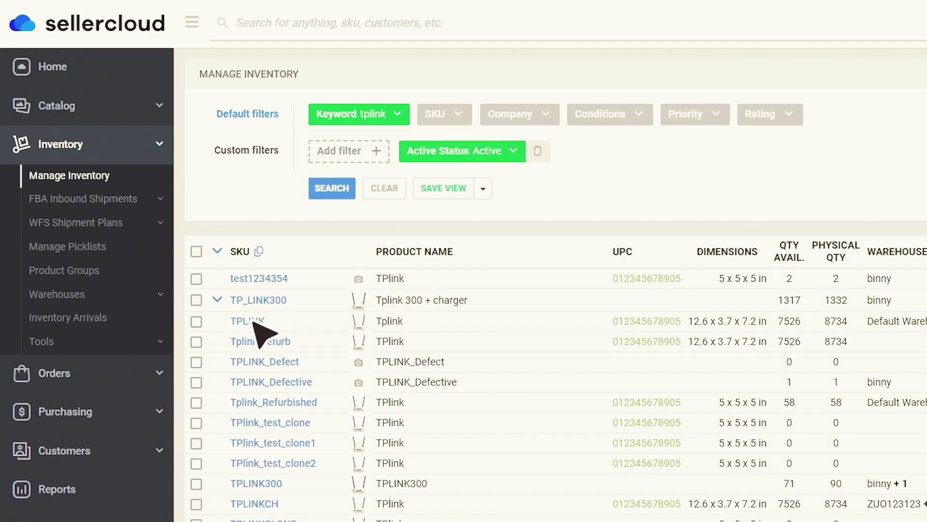
{"action": "left_click", "coordinate": [247, 322]}
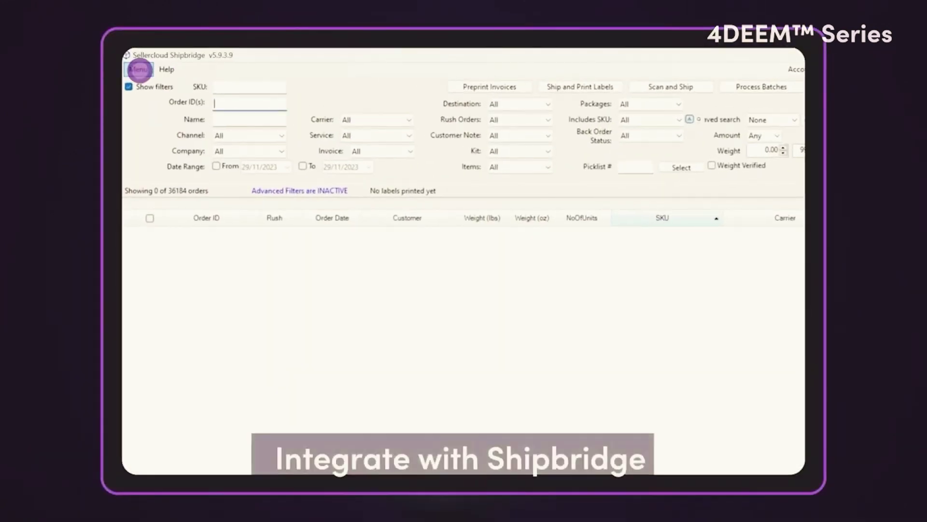
Step: Connect 4D scale A97B2686 in Shipbridge's Scale options and enable Auto-update Scan and Ship
{"action": "left_click", "coordinate": [139, 69]}
{"action": "left_click", "coordinate": [200, 84]}
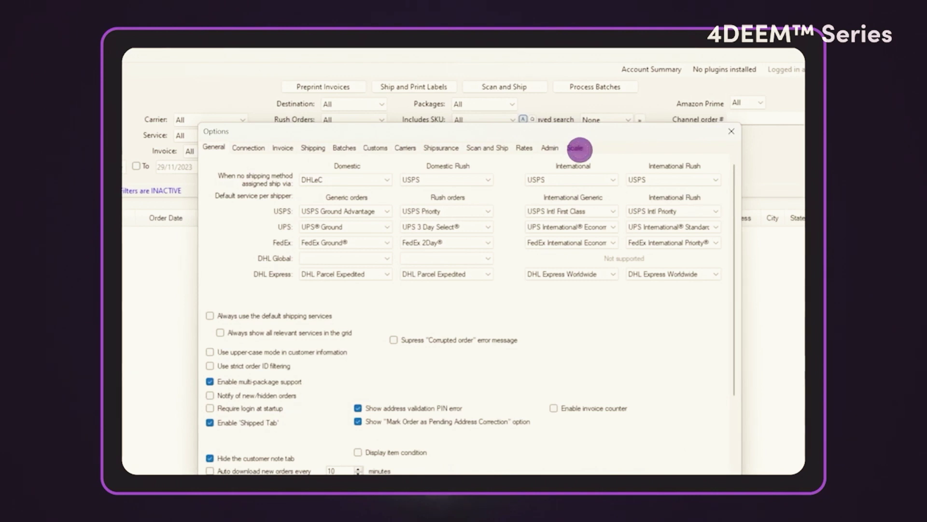
{"action": "left_click", "coordinate": [578, 148]}
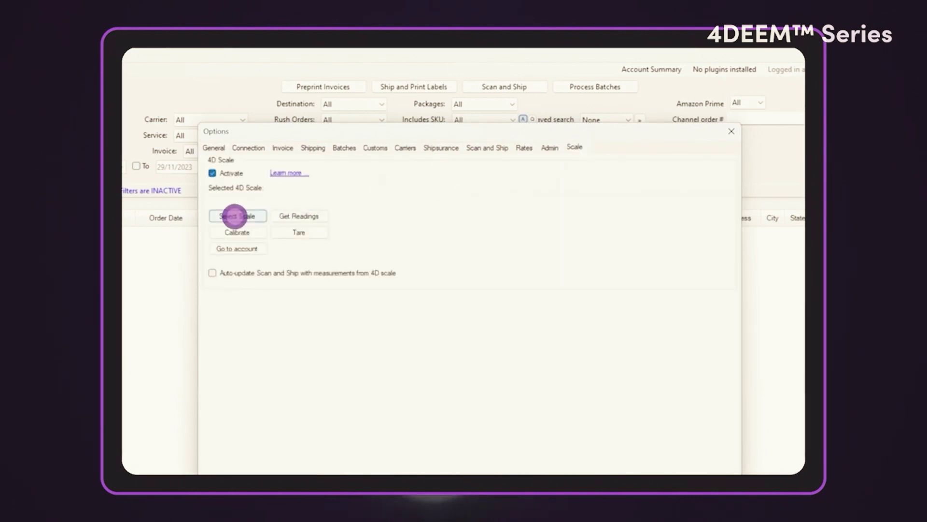
{"action": "left_click", "coordinate": [235, 216]}
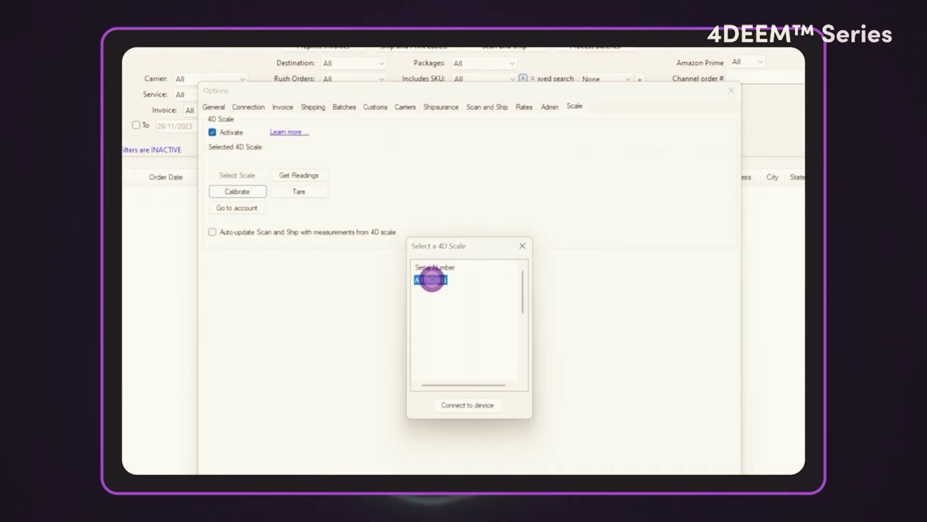
{"action": "left_click", "coordinate": [472, 405]}
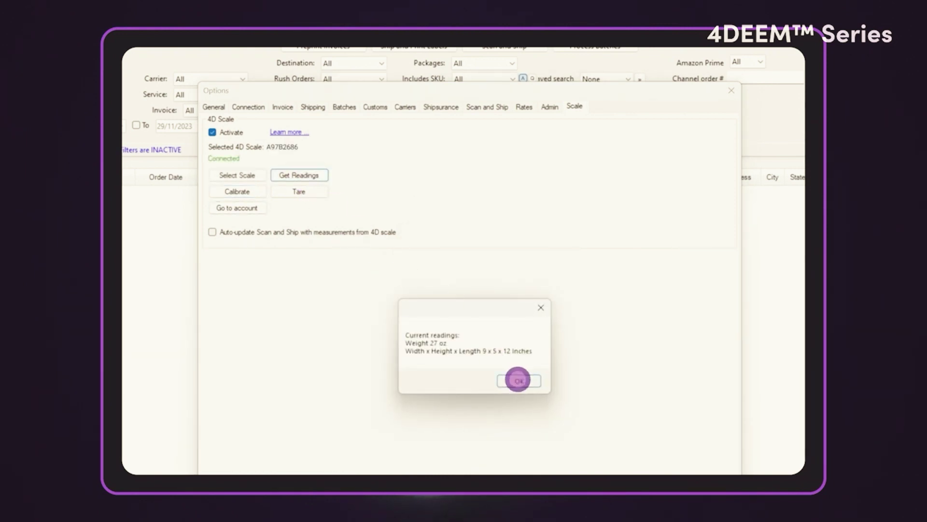
{"action": "left_click", "coordinate": [518, 379]}
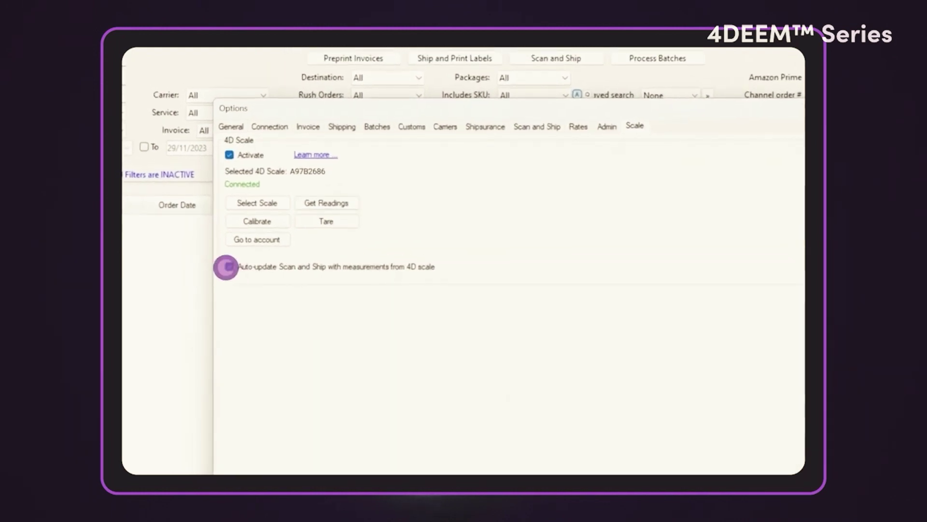
{"action": "left_click", "coordinate": [226, 267]}
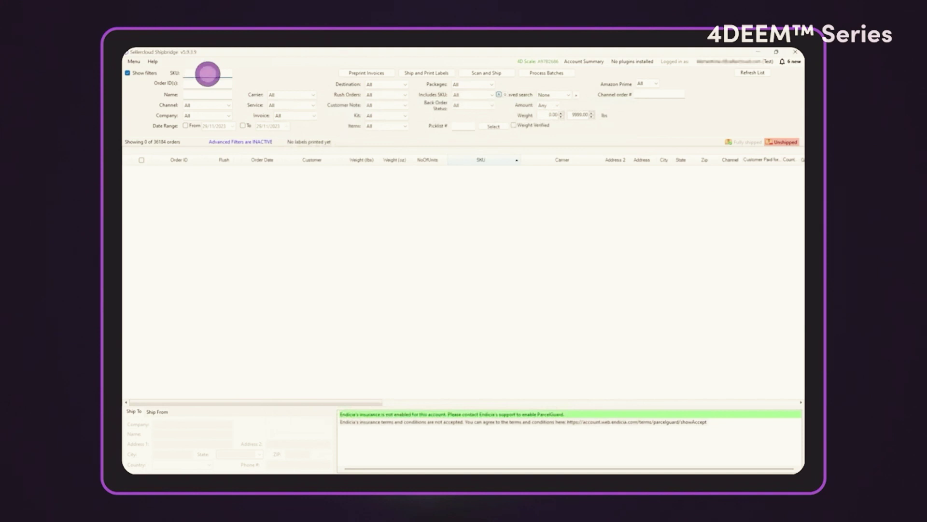
{"action": "type", "text": "tablet"}
Step: Filter orders to SKU tabletto and fill that order's weight from the scale
{"action": "key", "text": "Return"}
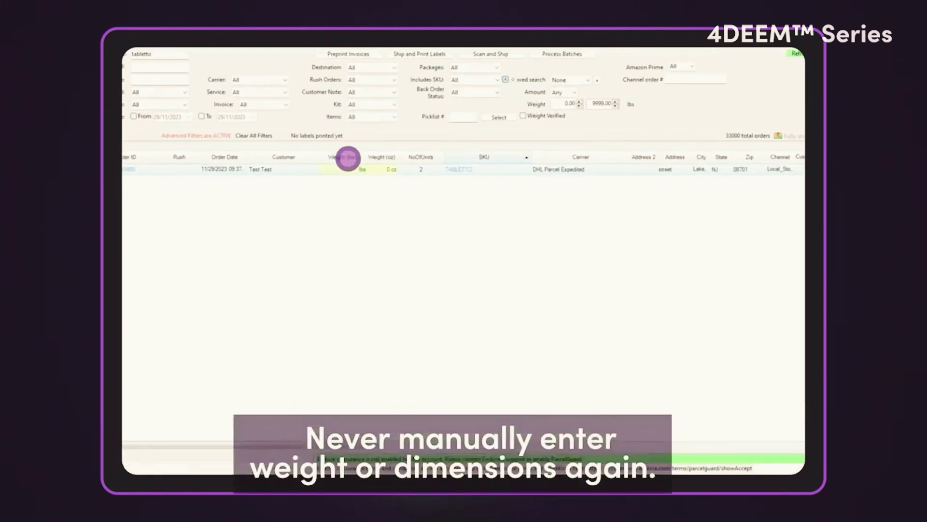
{"action": "right_click", "coordinate": [369, 171]}
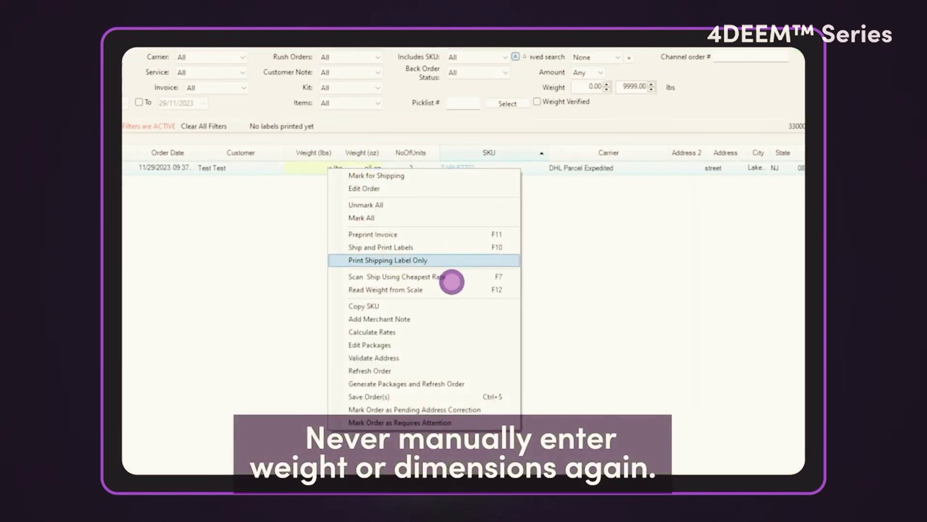
{"action": "left_click", "coordinate": [406, 289]}
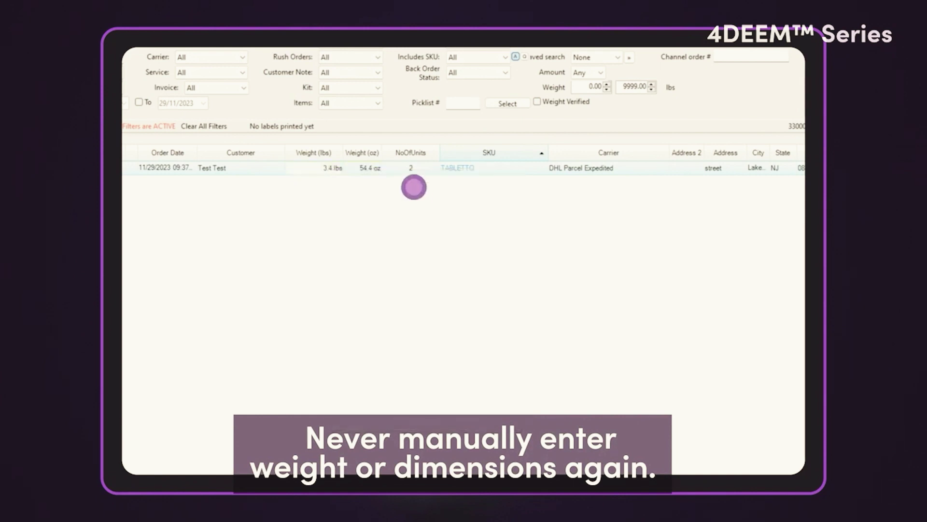
Step: Scan the products for order 5149851 and advance to the shipping step
{"action": "left_click", "coordinate": [489, 76]}
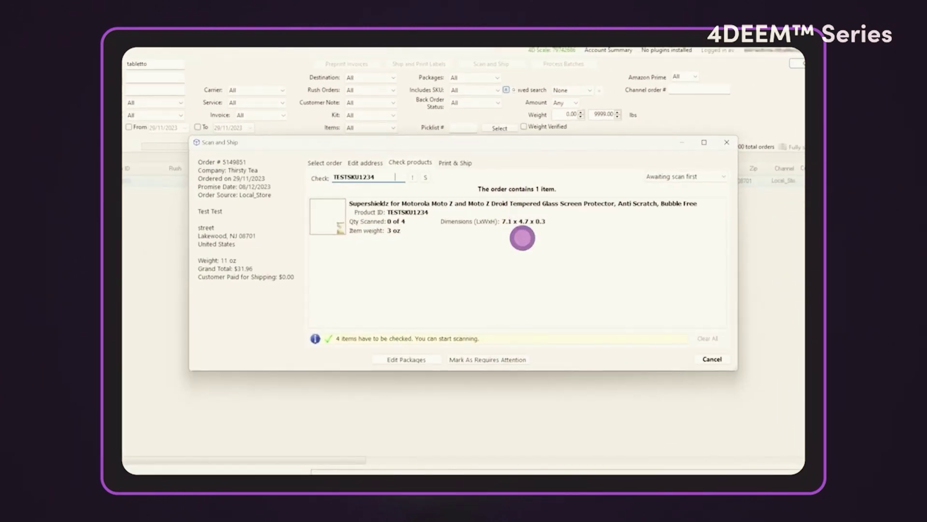
{"action": "key", "text": "Return"}
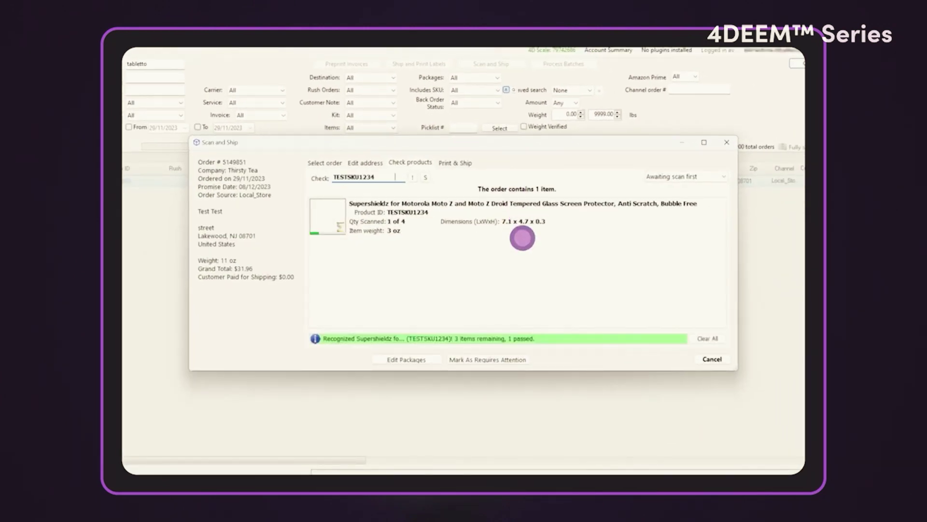
{"action": "key", "text": "Return"}
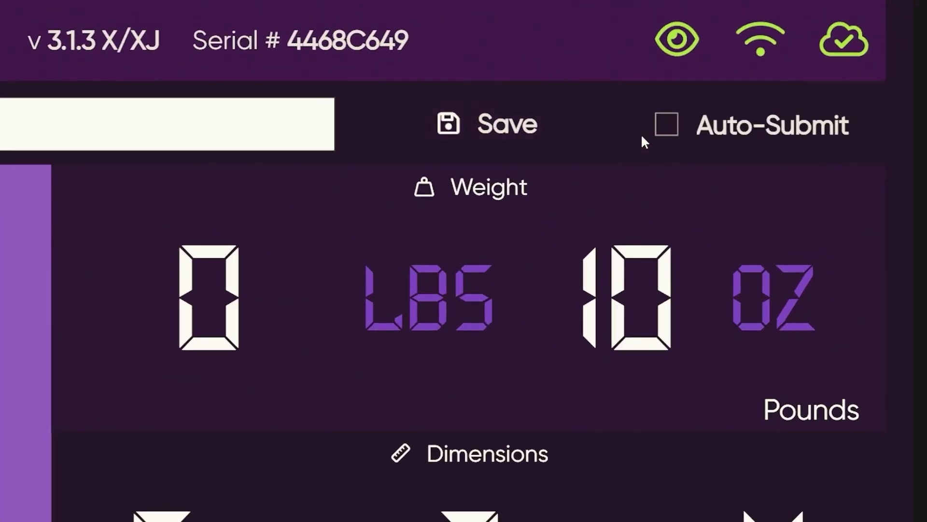
Step: Enable the Auto-Submit checkbox in the 4D Scale app
{"action": "left_click", "coordinate": [664, 125]}
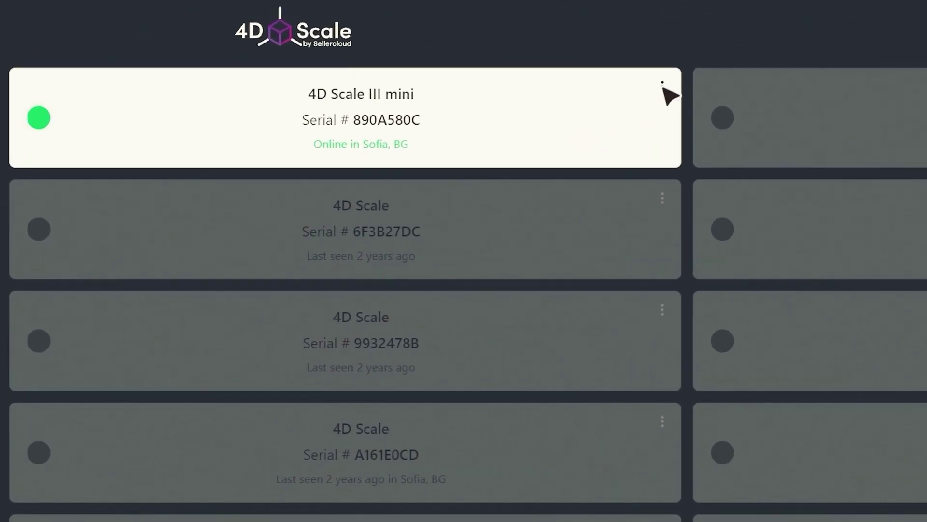
Step: Open Historical readings from the 4D Scale III mini card's menu
{"action": "left_click", "coordinate": [662, 88]}
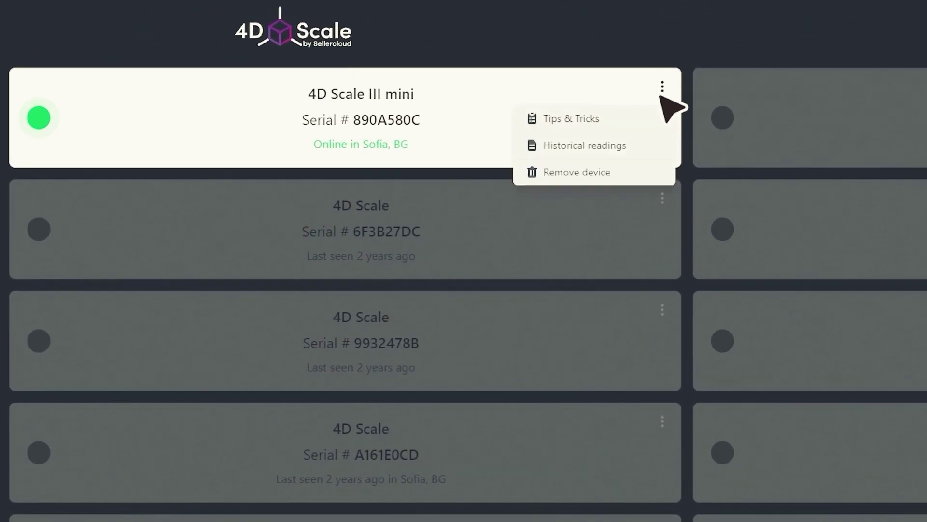
{"action": "left_click", "coordinate": [638, 149]}
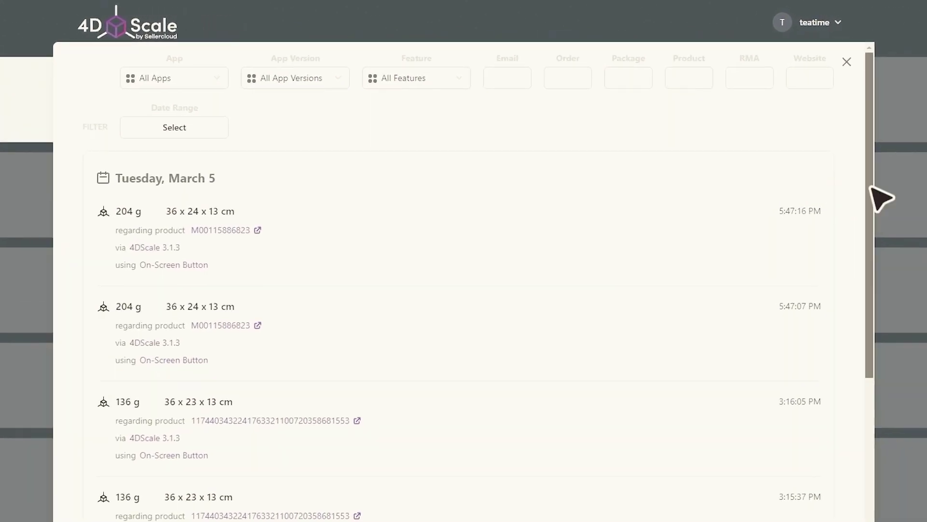
{"action": "left_click_drag", "start_coordinate": [869, 196], "coordinate": [869, 467]}
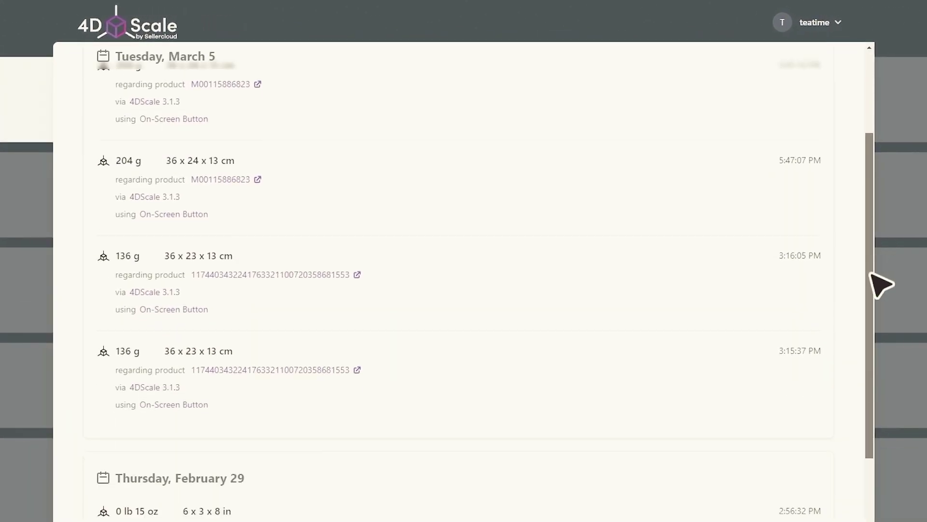